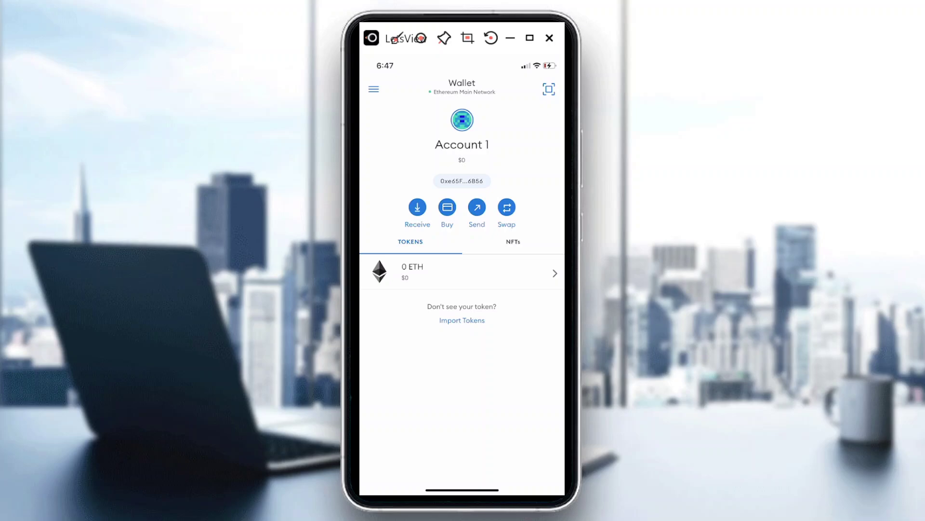
Change the wallet network from Ethereum Main Network to BSC in the Networks list.
{"action": "left_click", "coordinate": [463, 90]}
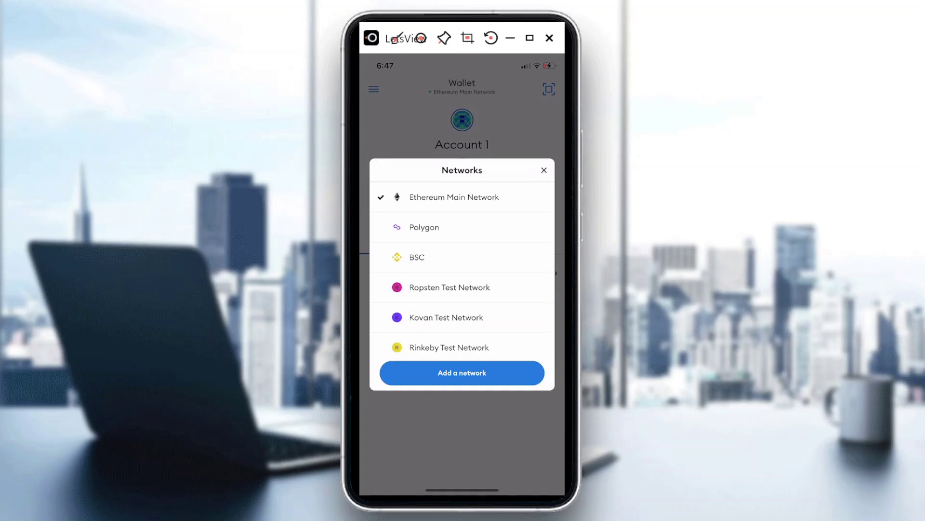
{"action": "left_click", "coordinate": [417, 256]}
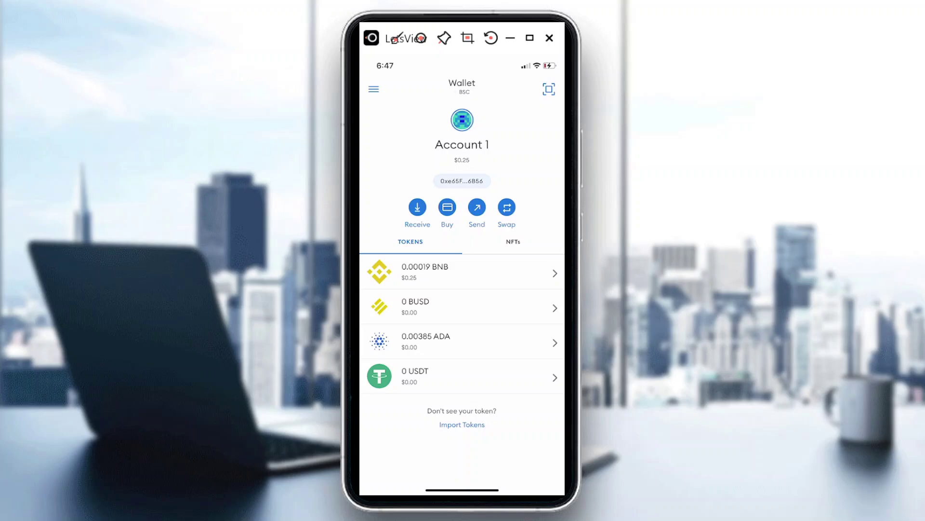
Select Polygon in the Networks list and dismiss the switch notice to see 0 MATIC.
{"action": "left_click", "coordinate": [462, 86]}
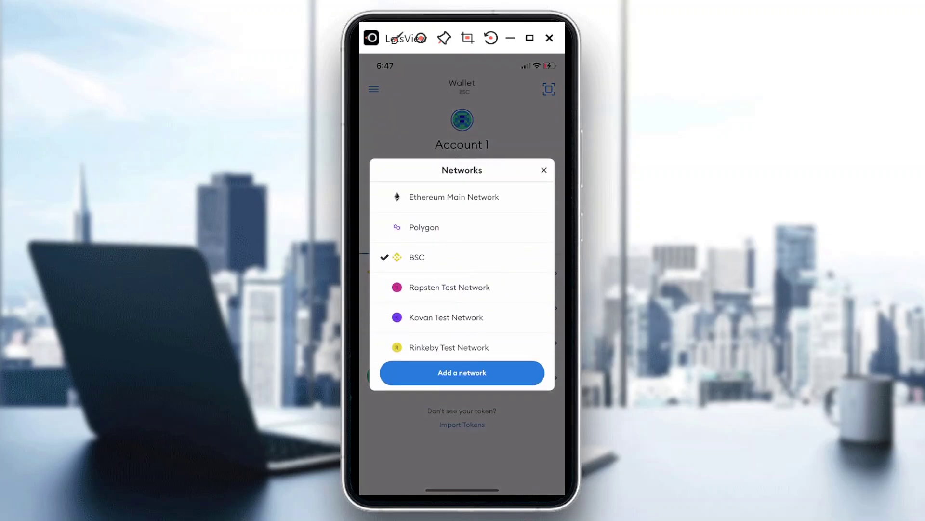
{"action": "left_click", "coordinate": [424, 227]}
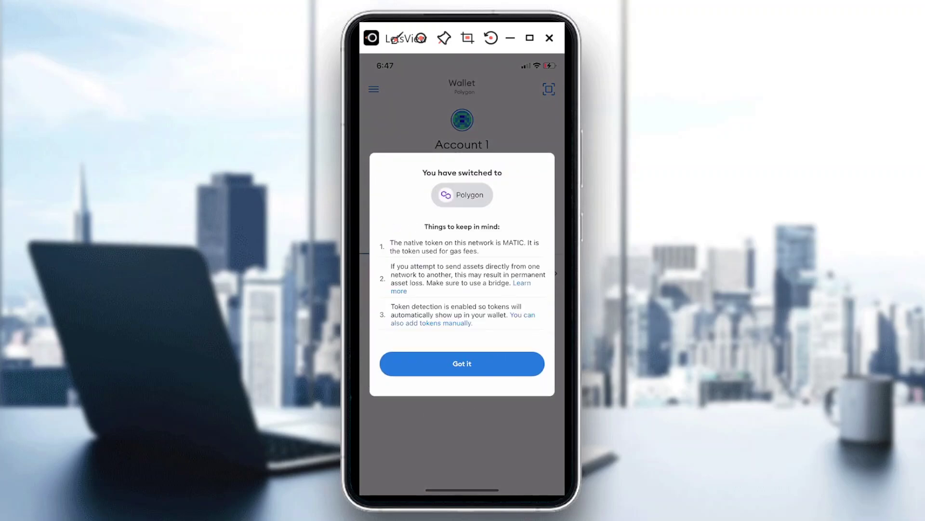
{"action": "left_click", "coordinate": [462, 363]}
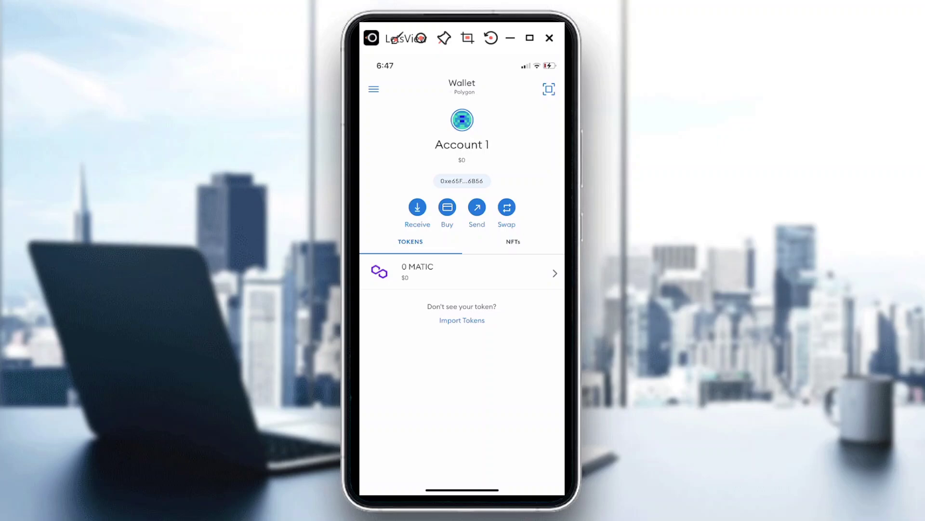
Pick BSC again from the Networks list, leaving Polygon.
{"action": "left_click", "coordinate": [462, 87]}
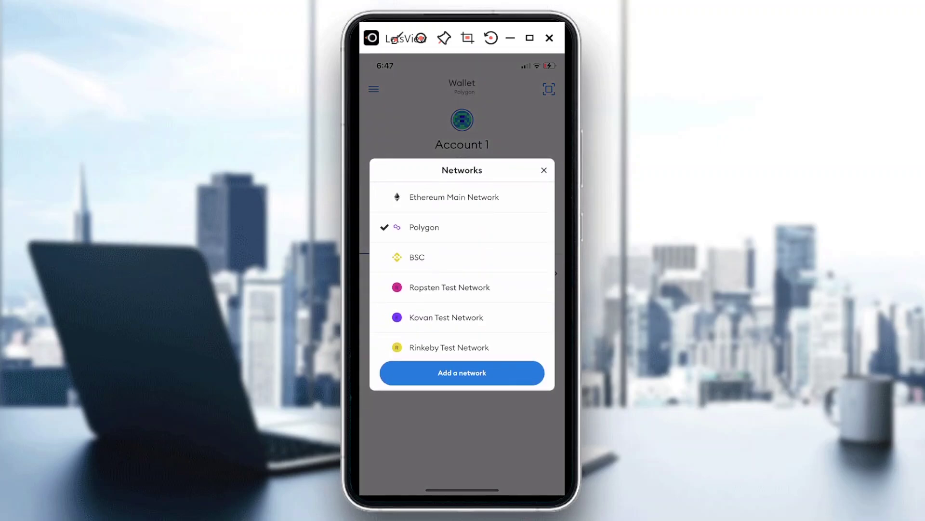
{"action": "left_click", "coordinate": [418, 257]}
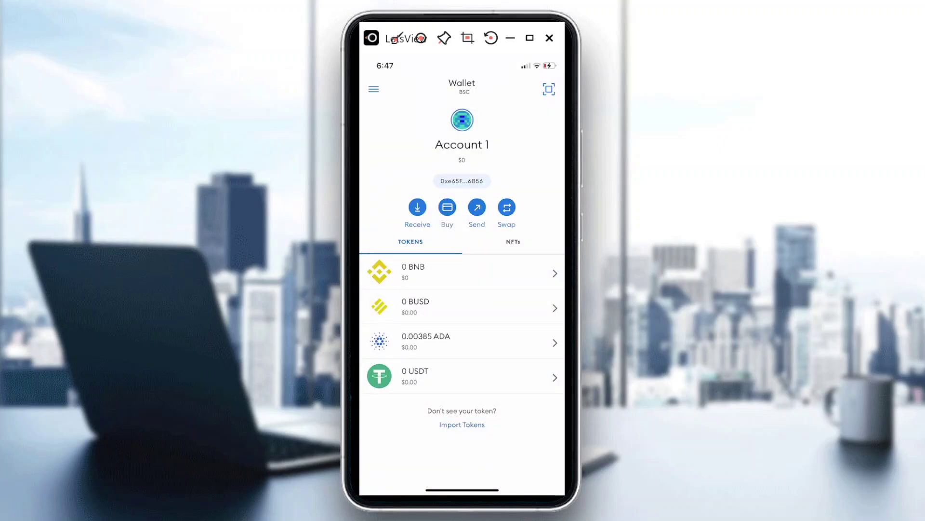